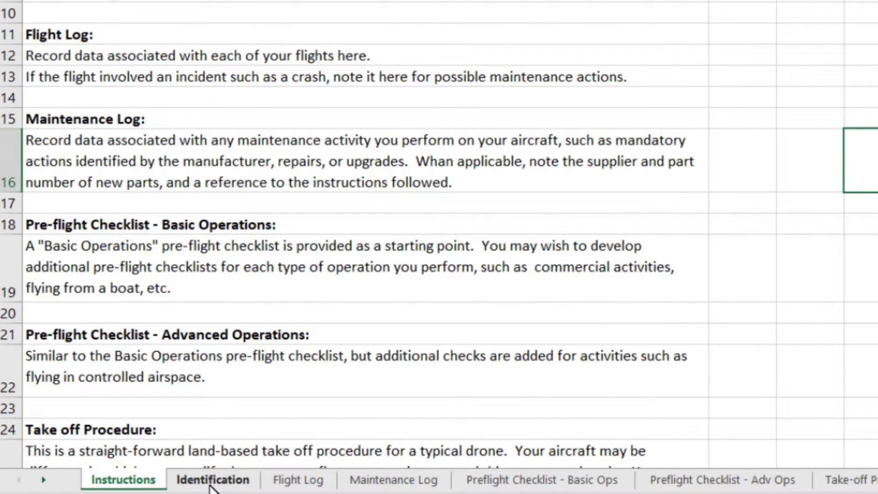
Step: Switch from the Instructions sheet to the Identification sheet of the drone logbook
{"action": "left_click", "coordinate": [211, 485]}
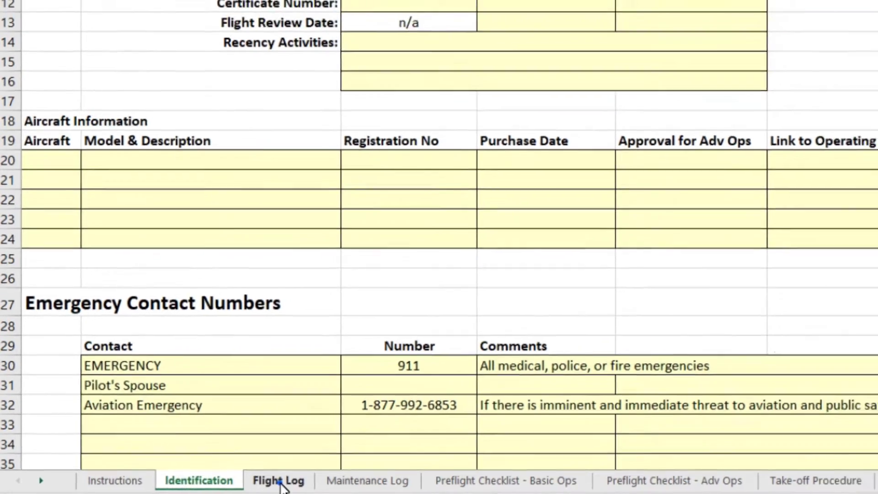
{"action": "left_click", "coordinate": [298, 480]}
{"action": "left_click", "coordinate": [301, 484]}
{"action": "left_click", "coordinate": [388, 483]}
{"action": "left_click", "coordinate": [519, 484]}
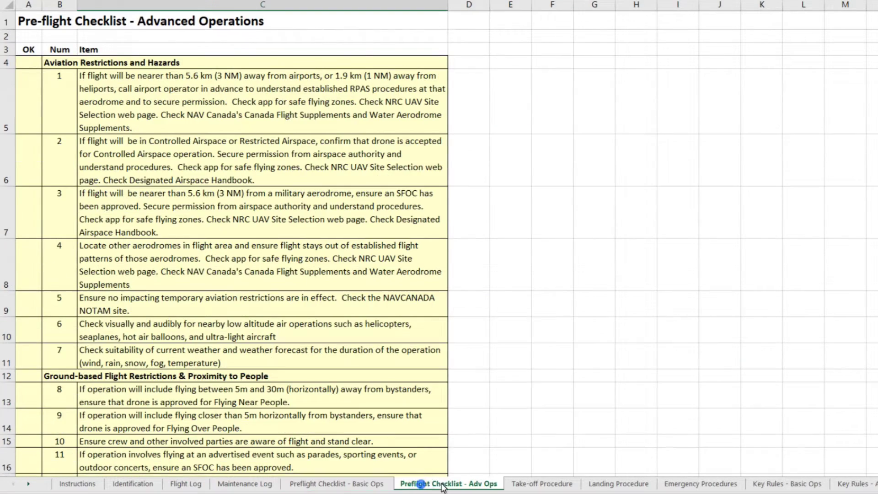
{"action": "left_click", "coordinate": [522, 485]}
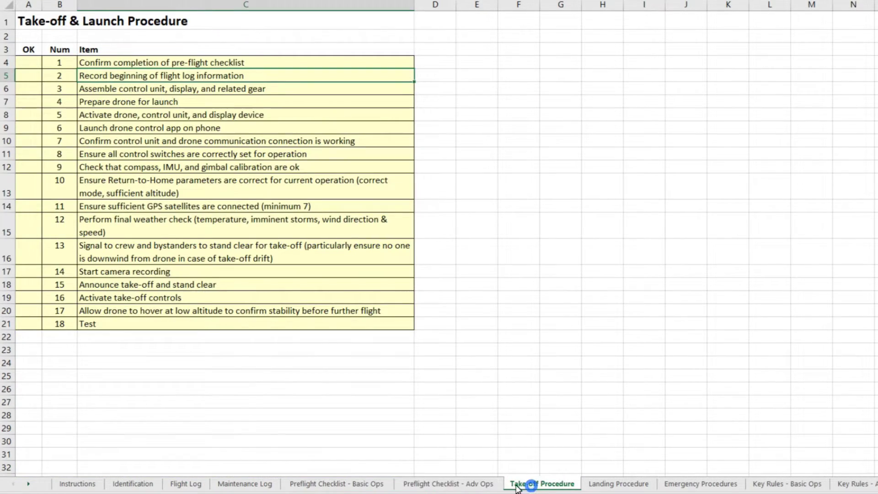
{"action": "left_click", "coordinate": [458, 483]}
{"action": "left_click", "coordinate": [366, 484]}
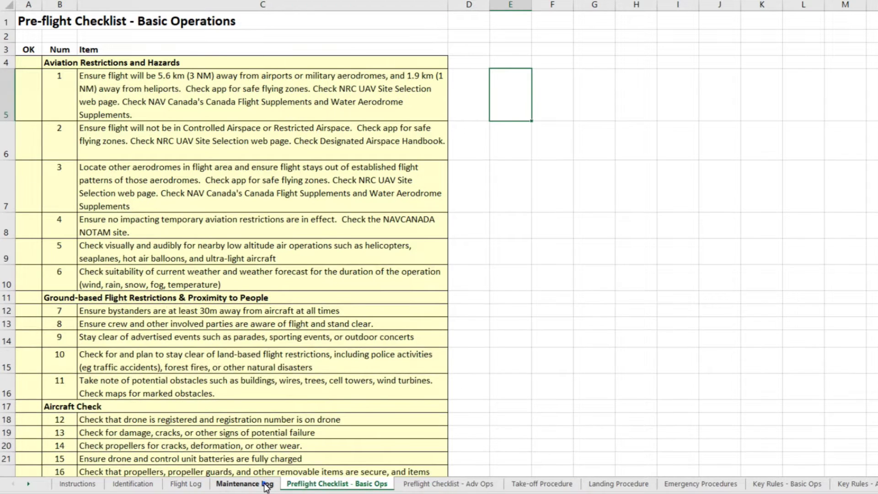
{"action": "left_click", "coordinate": [265, 484]}
{"action": "left_click", "coordinate": [192, 484]}
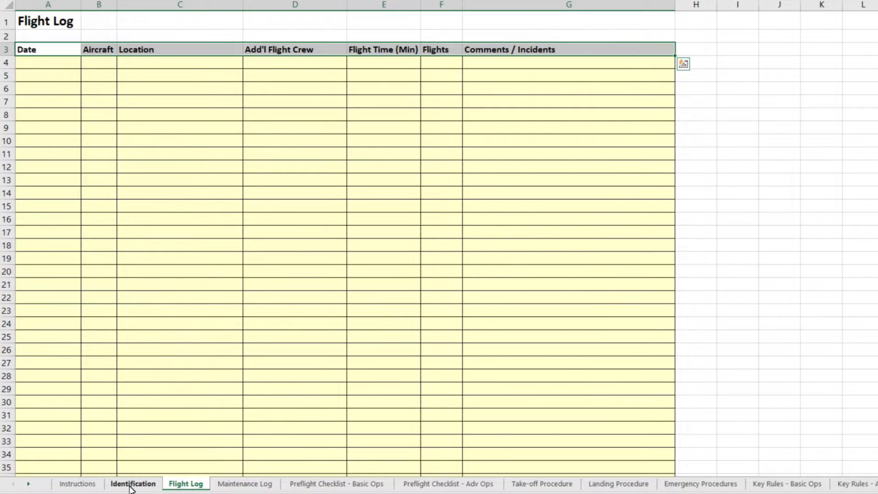
{"action": "left_click", "coordinate": [129, 485]}
{"action": "left_click", "coordinate": [77, 484]}
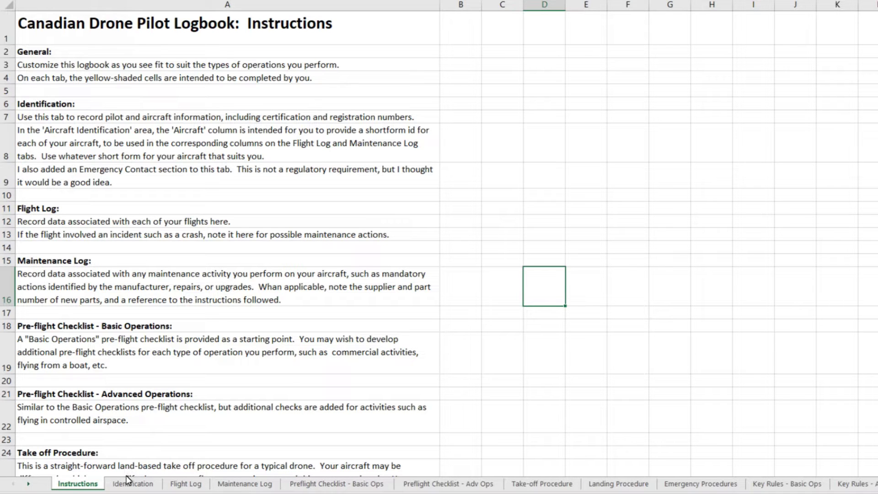
{"action": "left_click", "coordinate": [141, 484]}
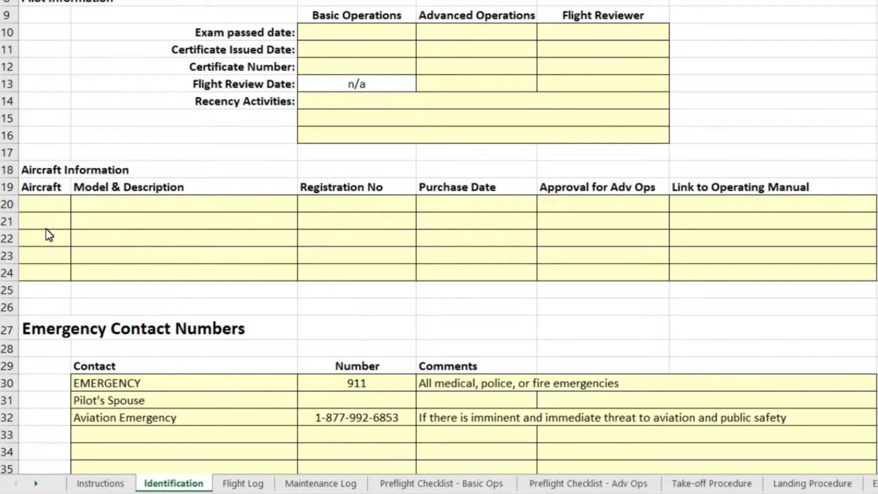
Step: Enter aircraft 'mavic' with model/description 'mavic 2 pro' in row 20 of Aircraft Information
{"action": "left_click", "coordinate": [45, 206]}
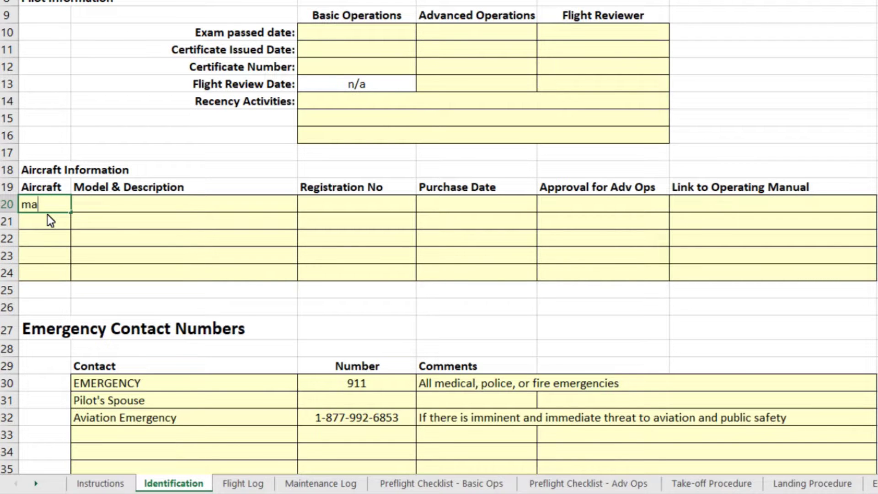
{"action": "type", "text": "mavic"}
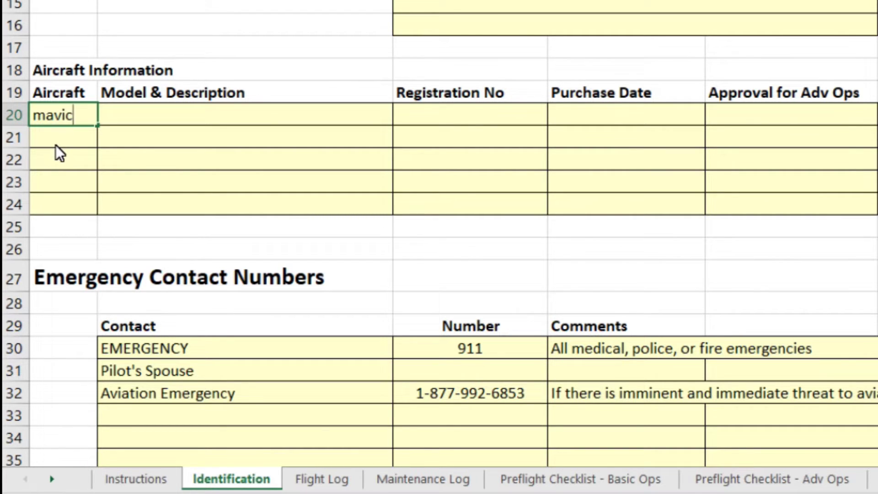
{"action": "left_click", "coordinate": [81, 118]}
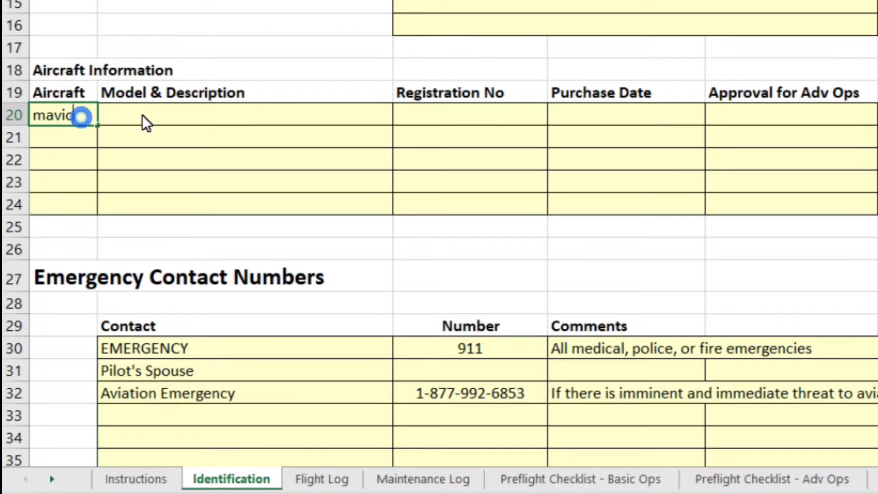
{"action": "left_click", "coordinate": [141, 114]}
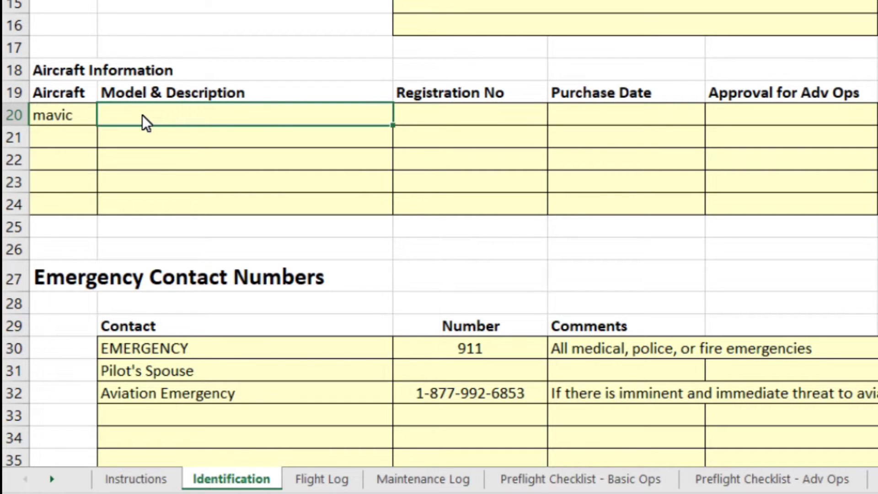
{"action": "type", "text": "mavic 2 pro"}
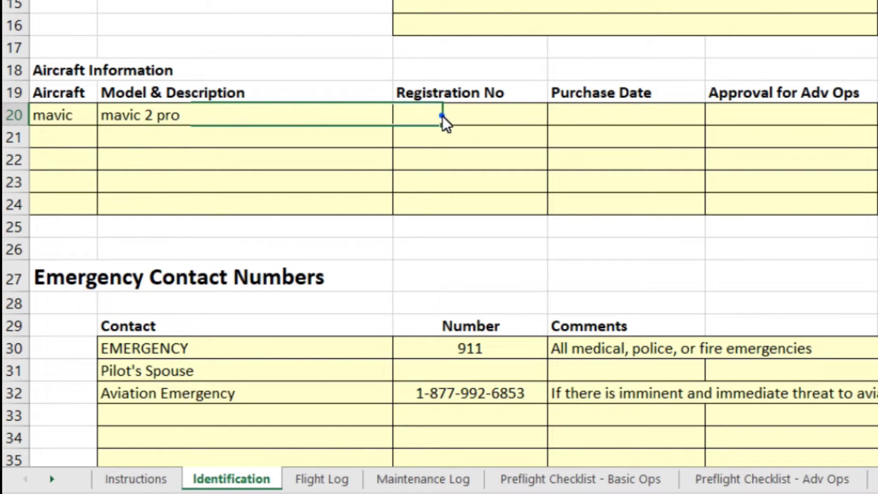
{"action": "left_click", "coordinate": [442, 116]}
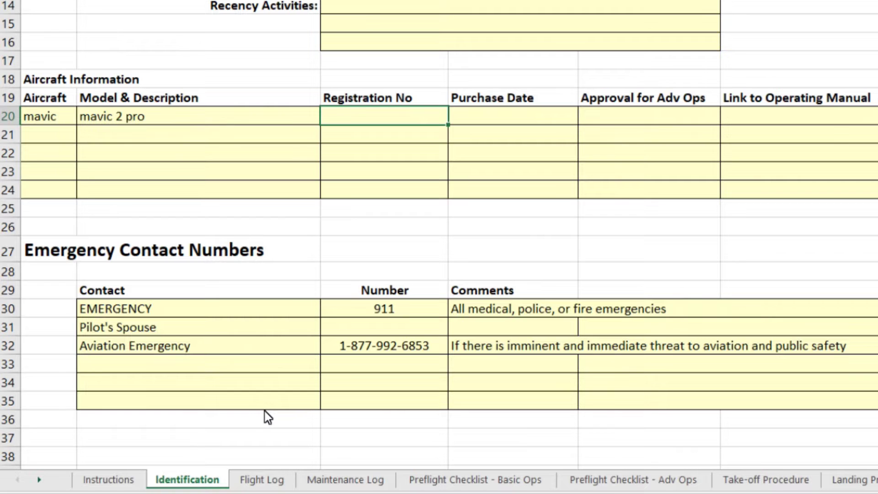
Step: Go to the Flight Log sheet and select its first Aircraft cell
{"action": "scroll", "coordinate": [255, 385], "scroll_direction": "up", "scroll_amount": 1}
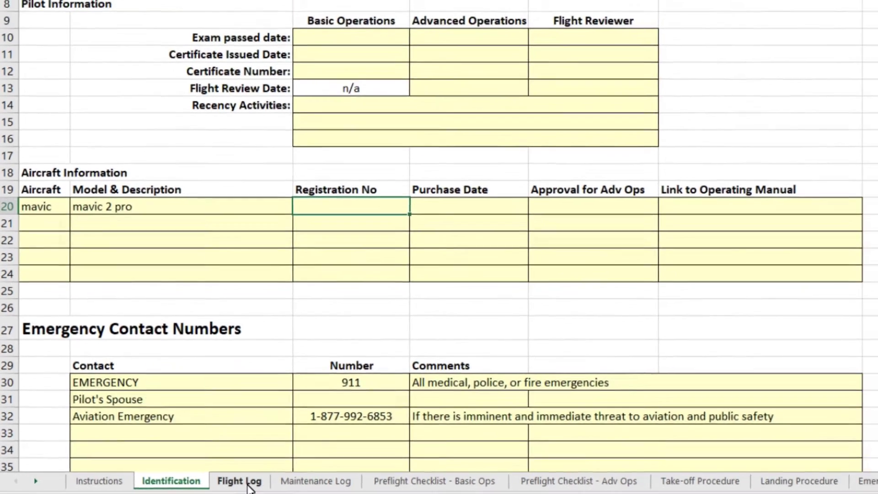
{"action": "left_click", "coordinate": [263, 479]}
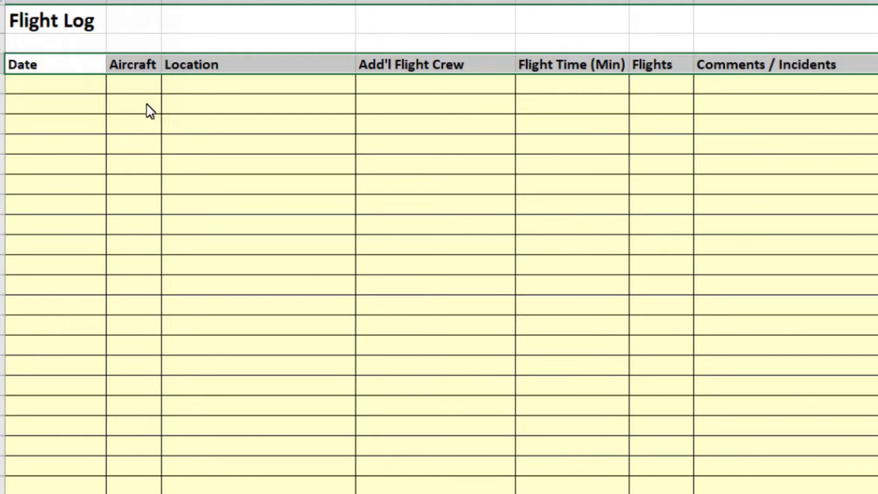
{"action": "left_click", "coordinate": [143, 87]}
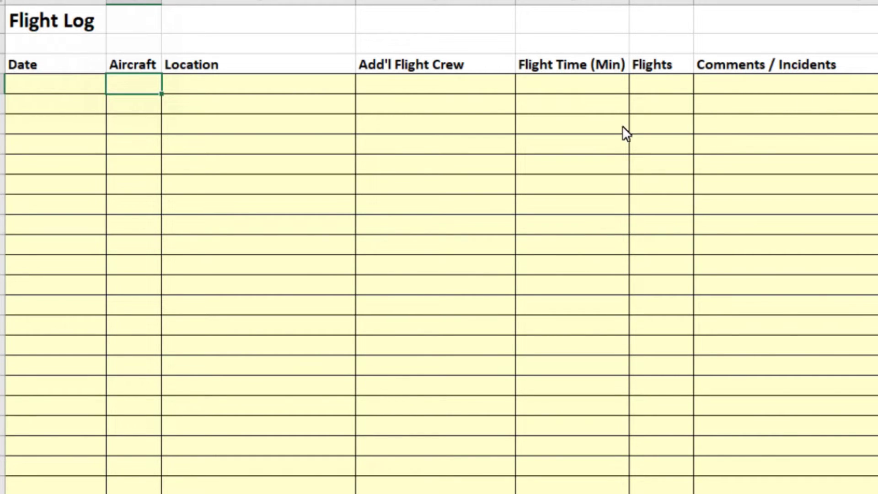
Step: Start flight row 4 with date 15-Apr, aircraft mavic and location Tamworth
{"action": "left_click", "coordinate": [43, 85]}
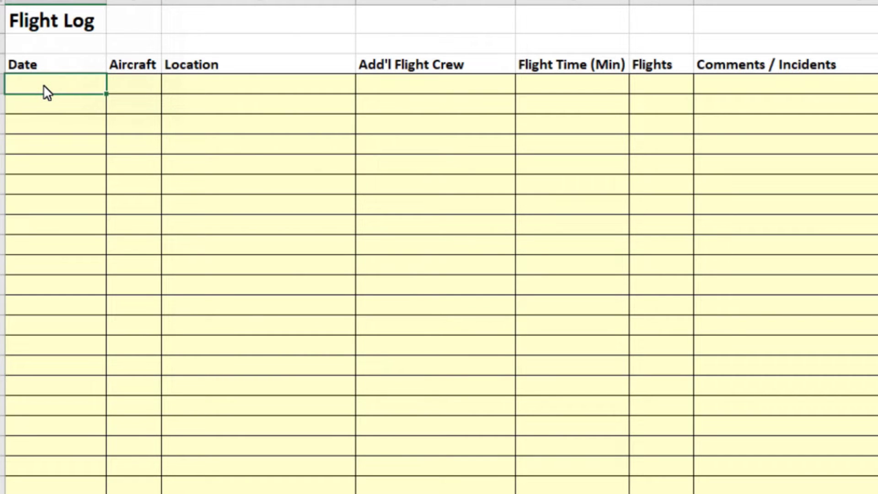
{"action": "type", "text": "apr 15"}
{"action": "key", "text": "Tab"}
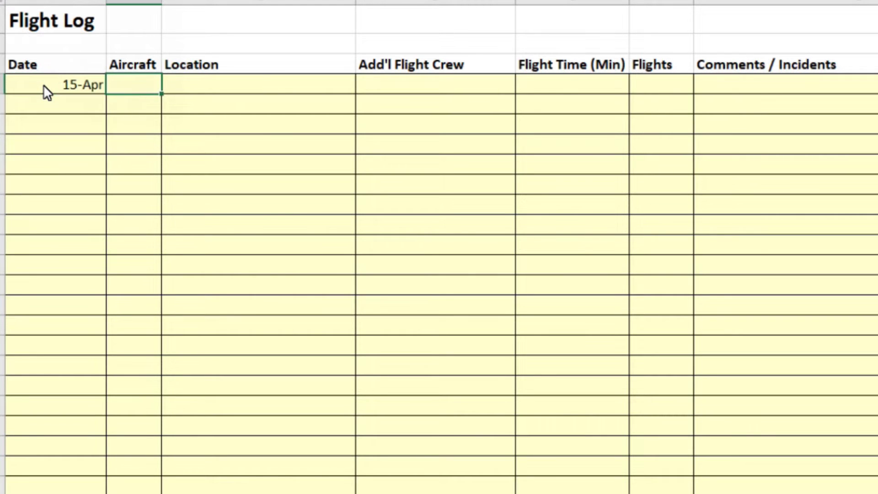
{"action": "type", "text": "mavic"}
{"action": "key", "text": "Tab"}
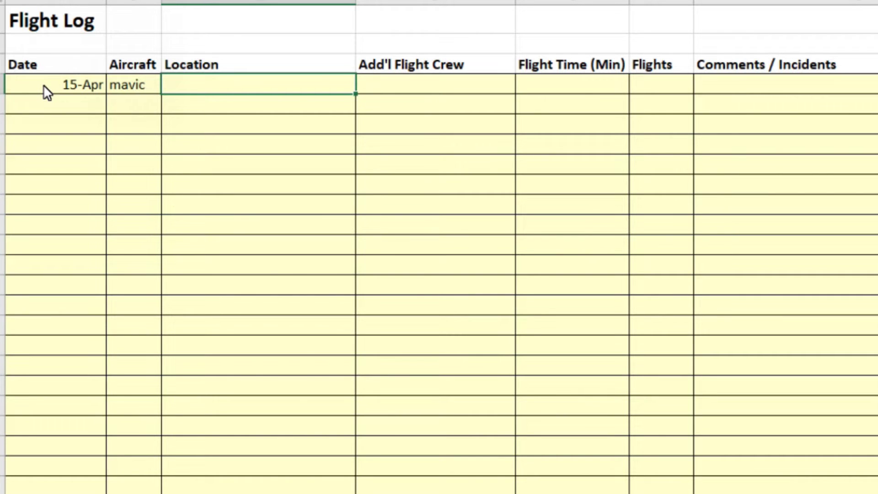
{"action": "type", "text": "Tamworth"}
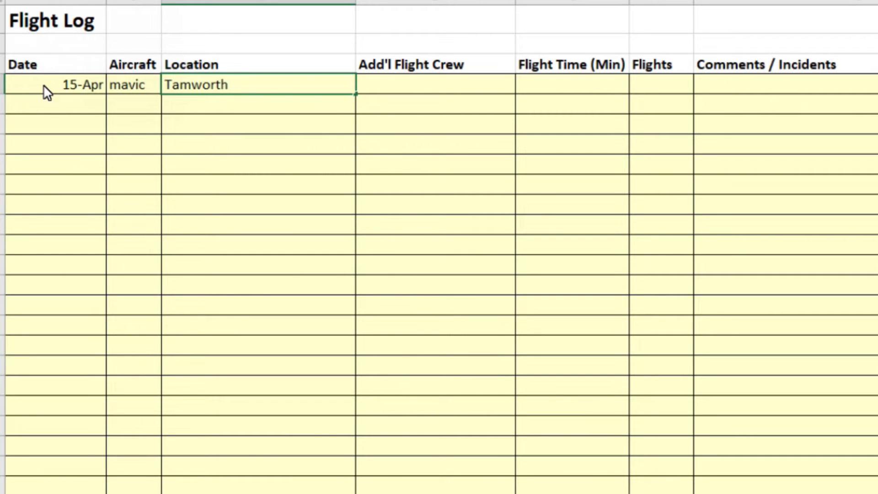
{"action": "key", "text": "Tab"}
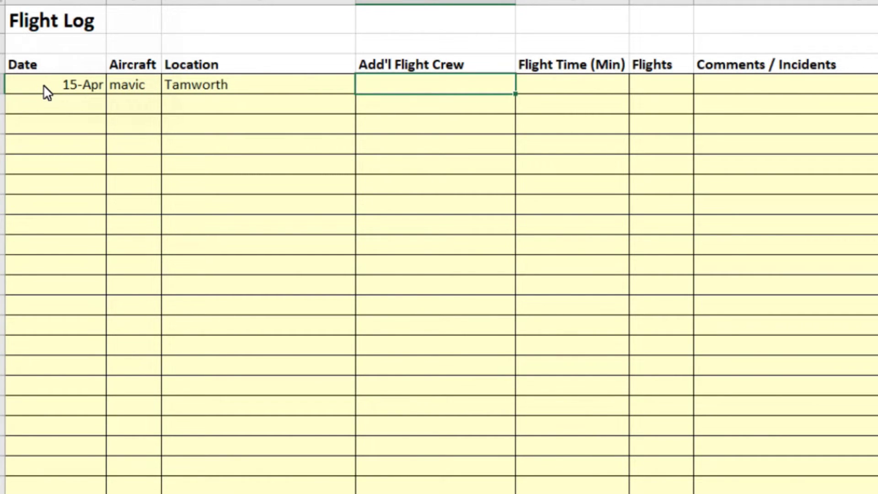
Step: Complete the row with crew na, flight time 2, 1 flight and comment 'Saw a bear.'
{"action": "type", "text": "na"}
{"action": "key", "text": "Tab"}
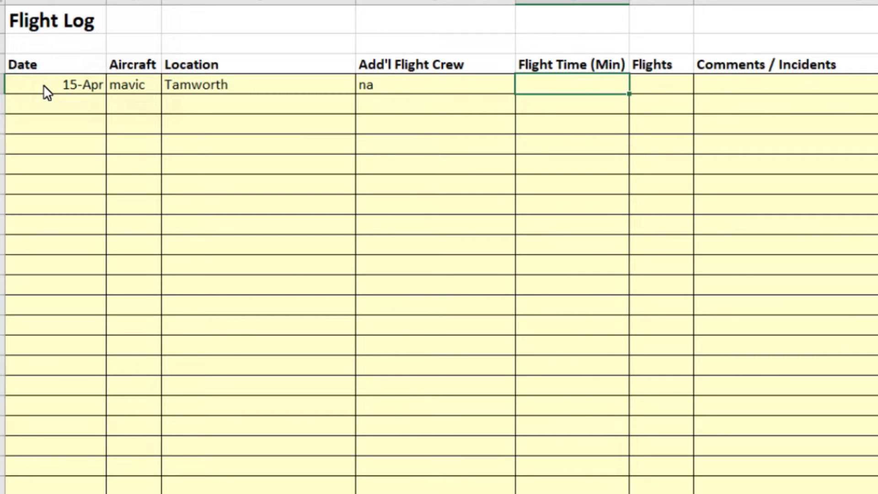
{"action": "type", "text": "2"}
{"action": "key", "text": "Tab"}
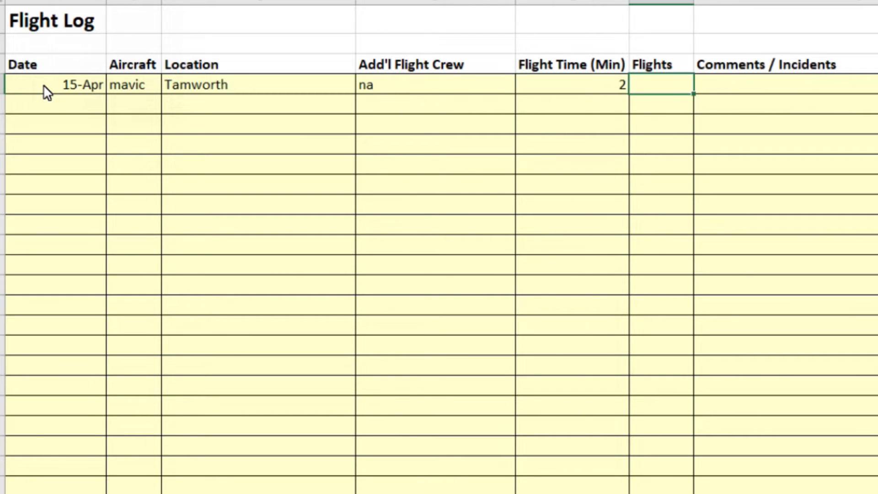
{"action": "type", "text": "1"}
{"action": "key", "text": "Tab"}
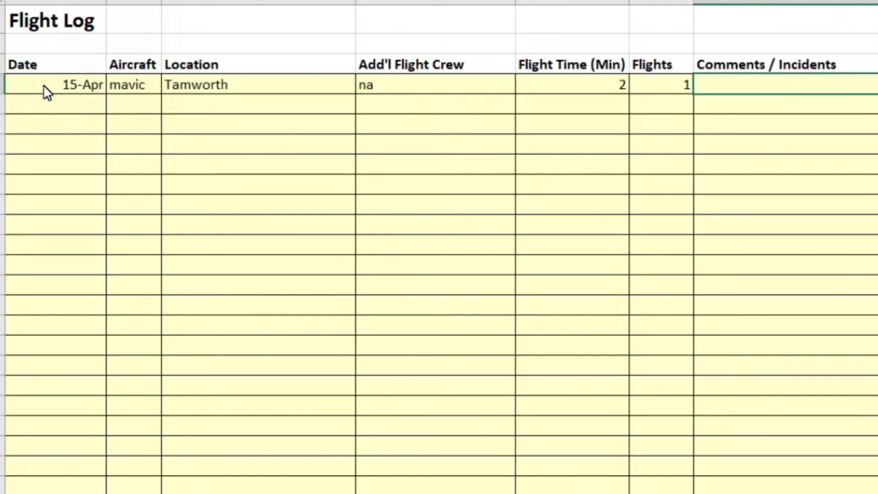
{"action": "type", "text": "Saw a bear."}
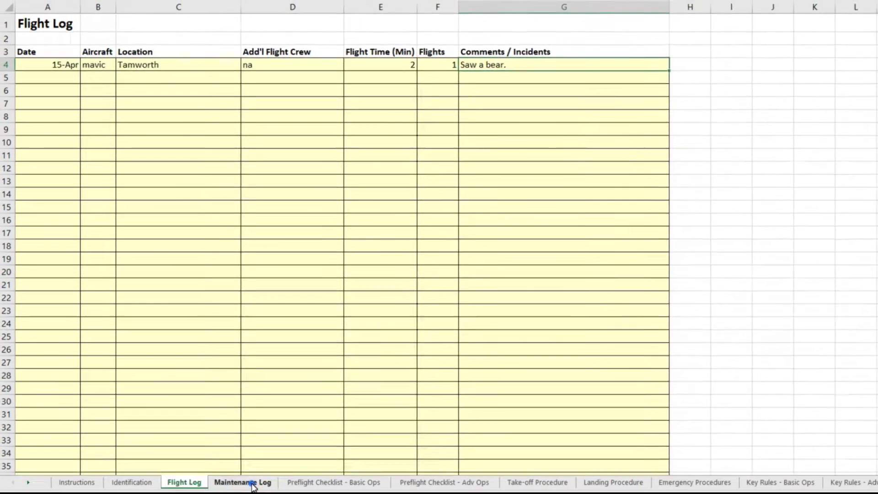
{"action": "left_click", "coordinate": [251, 483]}
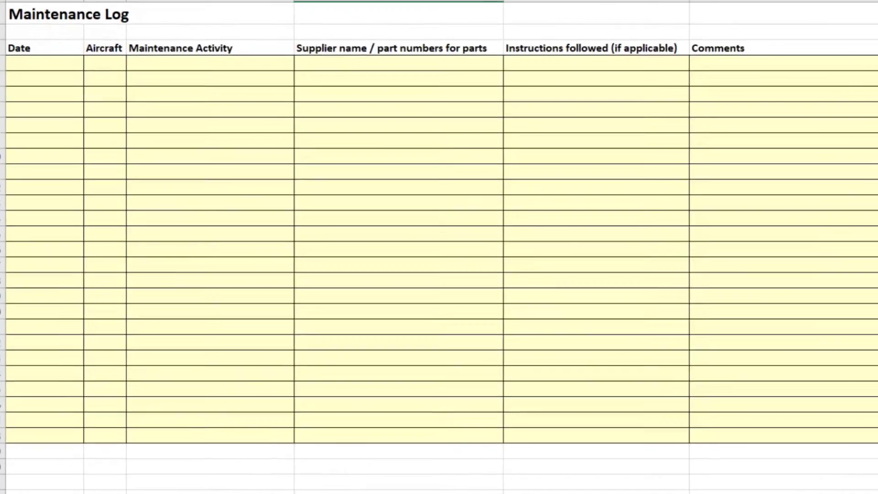
Step: Move on to the Pre-flight Checklist - Basic Operations sheet
{"action": "left_click", "coordinate": [315, 487]}
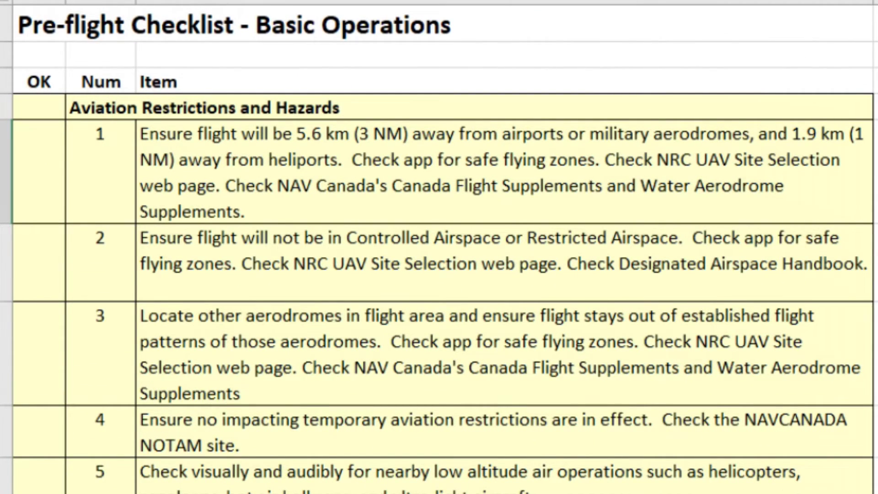
Step: Mark Basic Operations checklist item 1 OK with an x, then view the Advanced Operations checklist
{"action": "key", "text": "ctrl+Page_Down"}
{"action": "key", "text": "ctrl+Page_Up"}
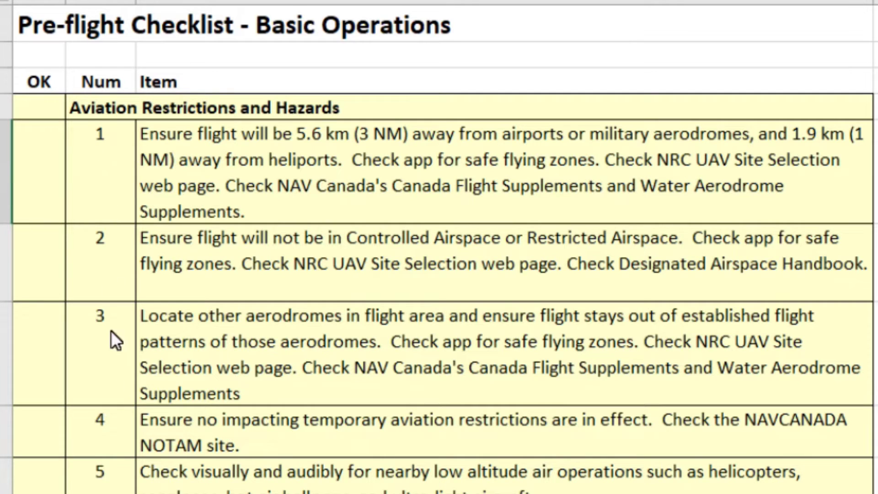
{"action": "left_click", "coordinate": [32, 198]}
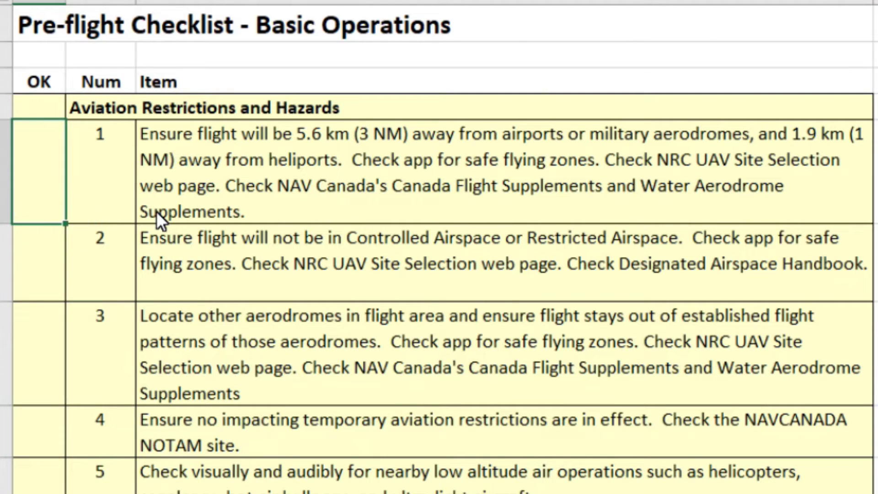
{"action": "double_click", "coordinate": [50, 173]}
{"action": "type", "text": "x"}
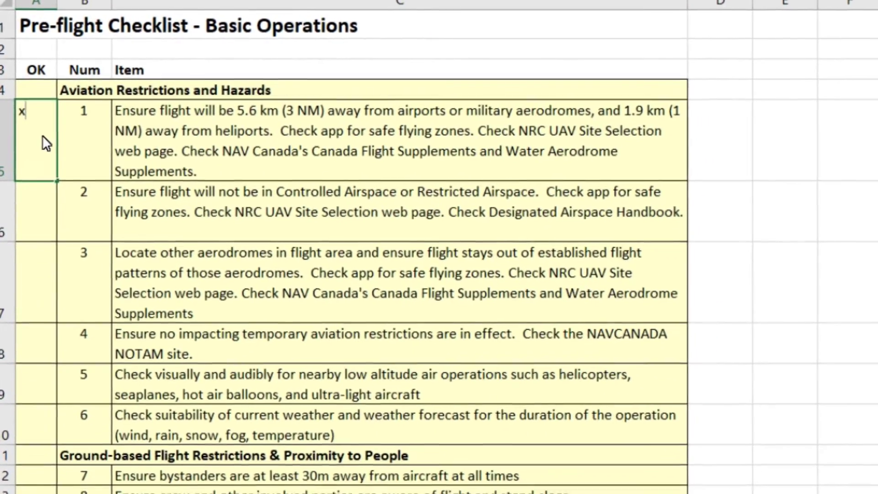
{"action": "left_click", "coordinate": [47, 214]}
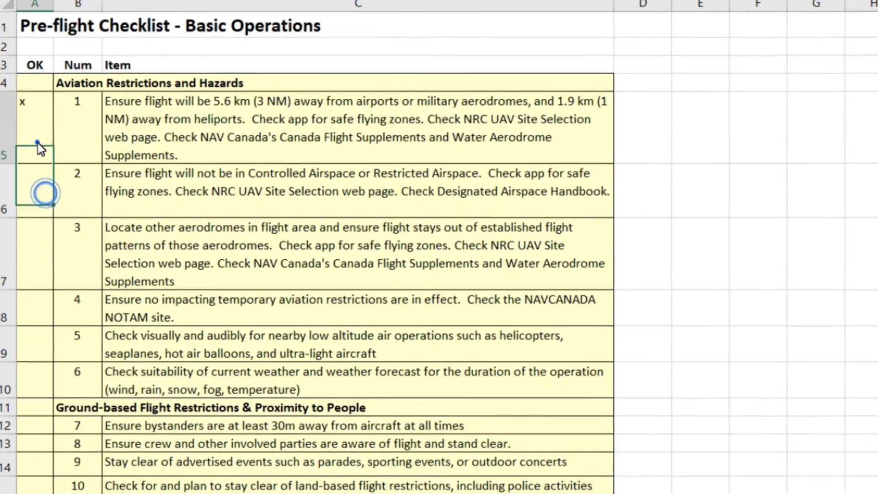
{"action": "left_click", "coordinate": [38, 141]}
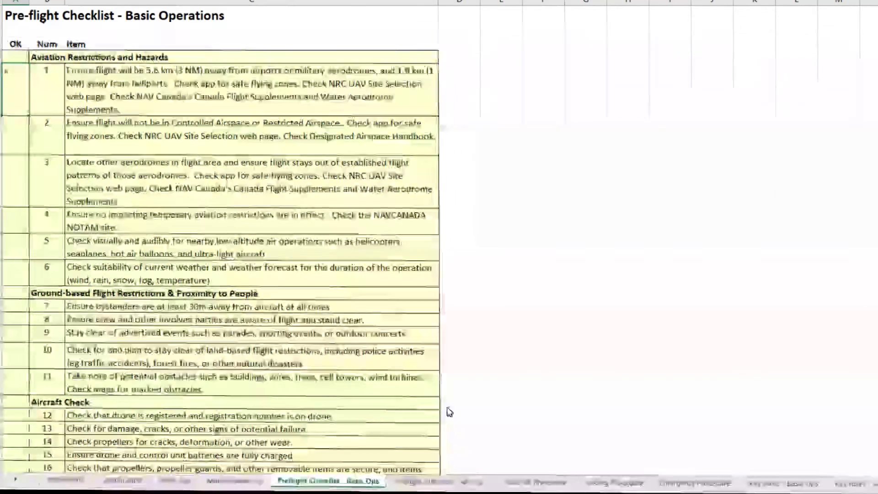
{"action": "left_click", "coordinate": [446, 483]}
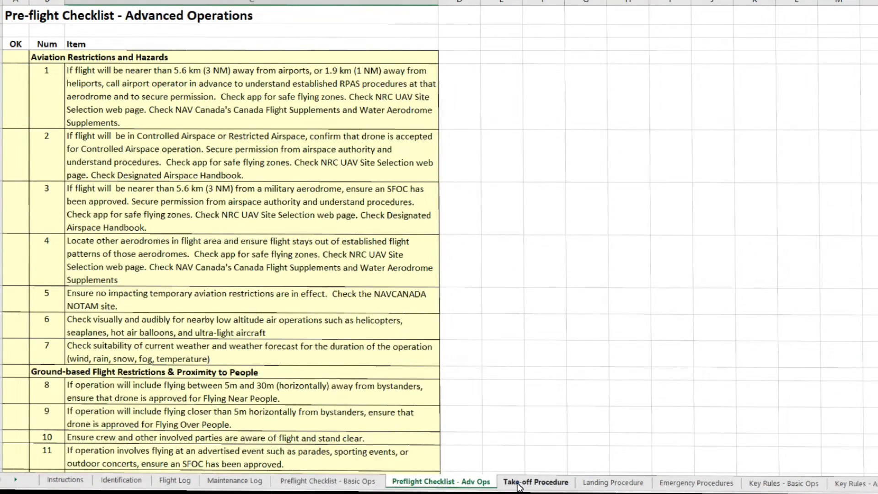
Step: View the Take-off & Launch Procedure sheet, then the Emergency Procedures sheet
{"action": "left_click", "coordinate": [519, 484]}
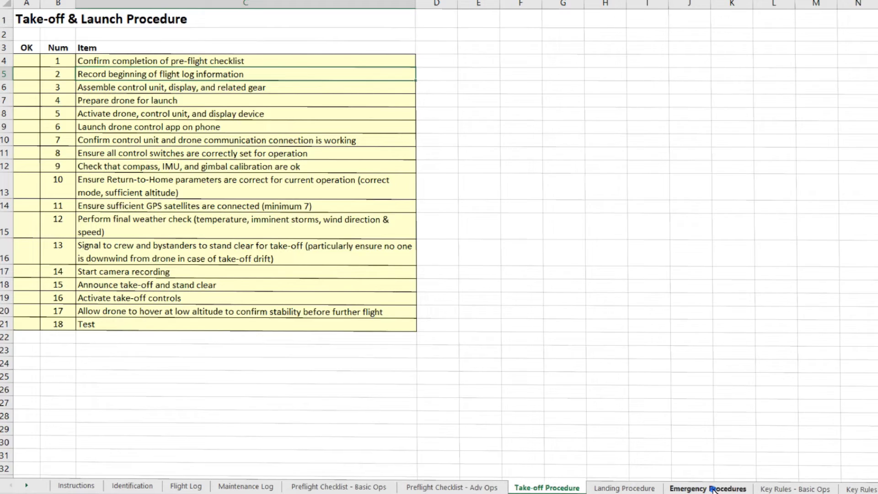
{"action": "left_click", "coordinate": [714, 489]}
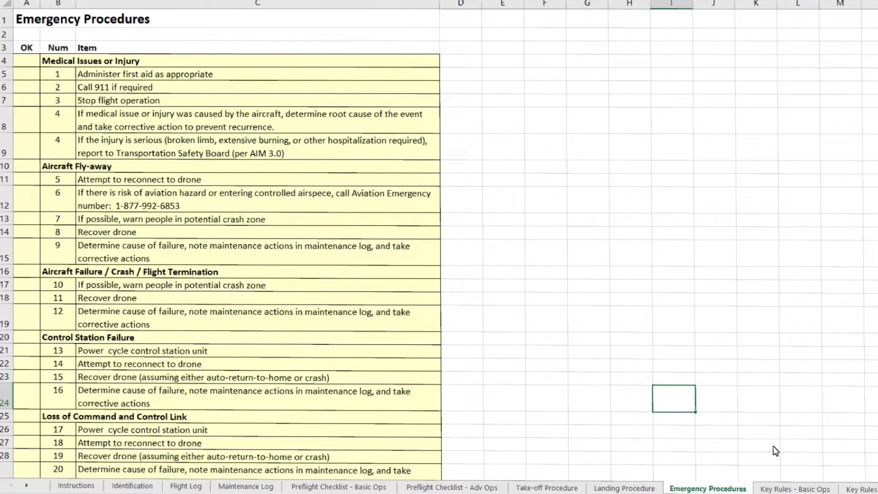
Step: Browse Key Drone Rules Basic and Advanced Operations and the SFOC list, ending on Basic Operations rules
{"action": "left_click", "coordinate": [804, 489]}
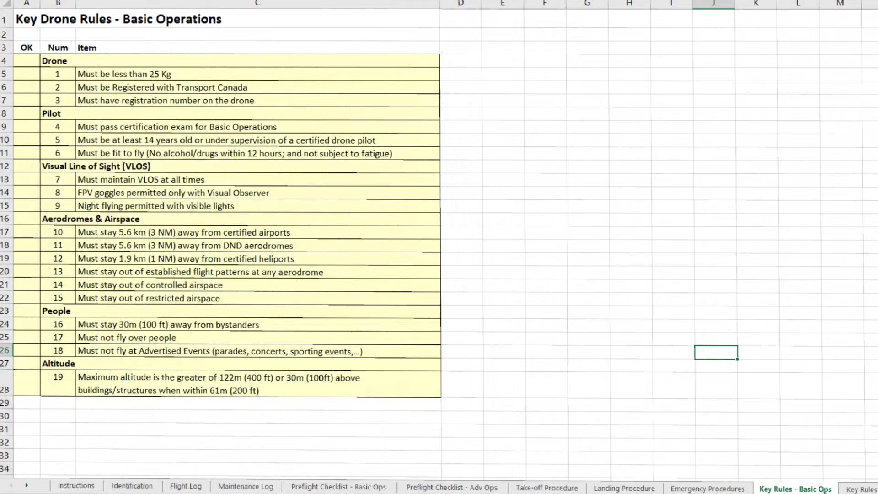
{"action": "left_click", "coordinate": [866, 490]}
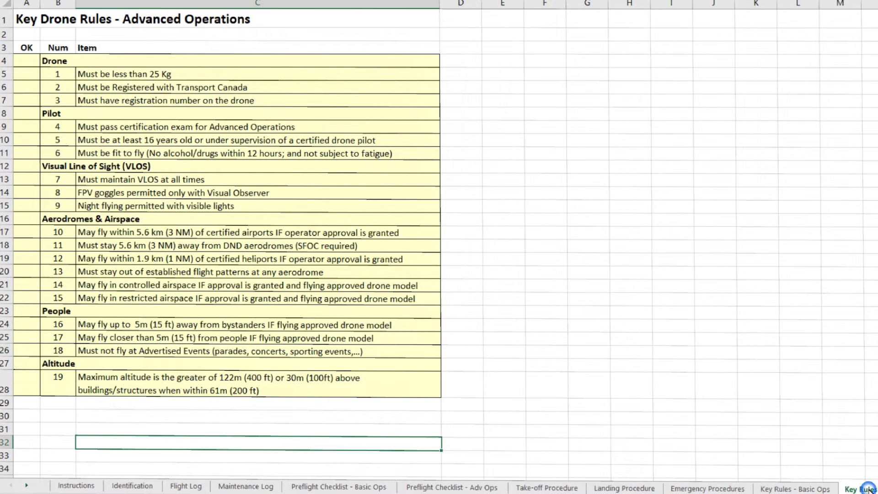
{"action": "key", "text": "ctrl+Page_Down"}
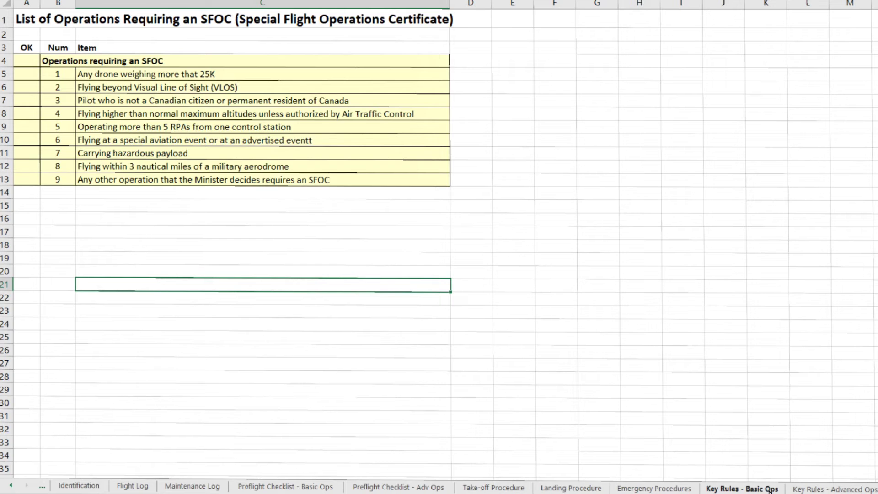
{"action": "left_click", "coordinate": [770, 489]}
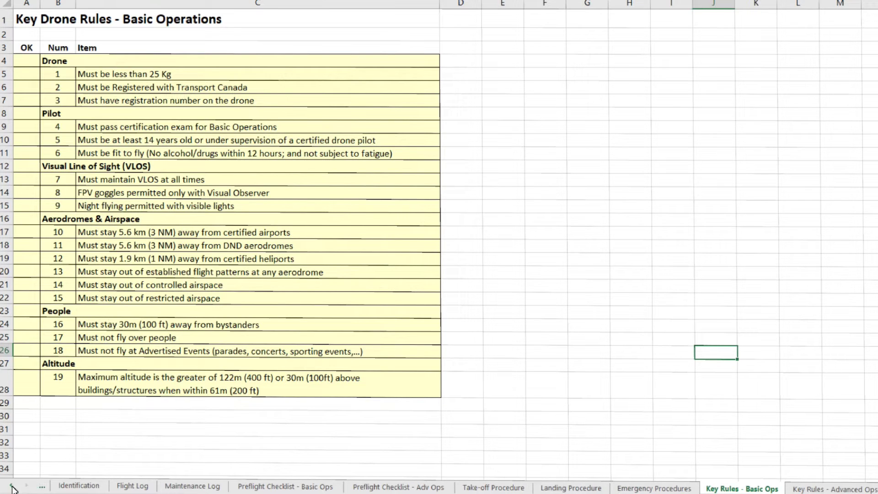
Step: Look over the Flight Log and Maintenance Log cells A4 to D4, then return to the Basic Ops checklist
{"action": "left_click", "coordinate": [134, 487]}
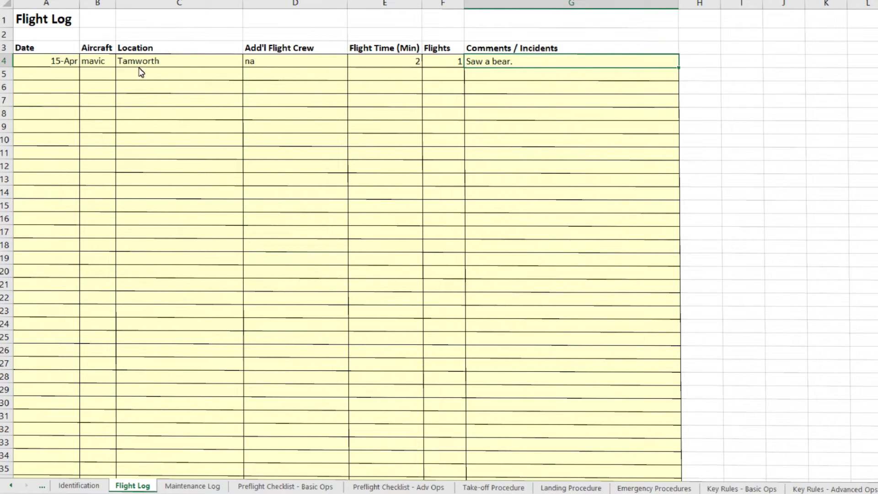
{"action": "left_click", "coordinate": [201, 488]}
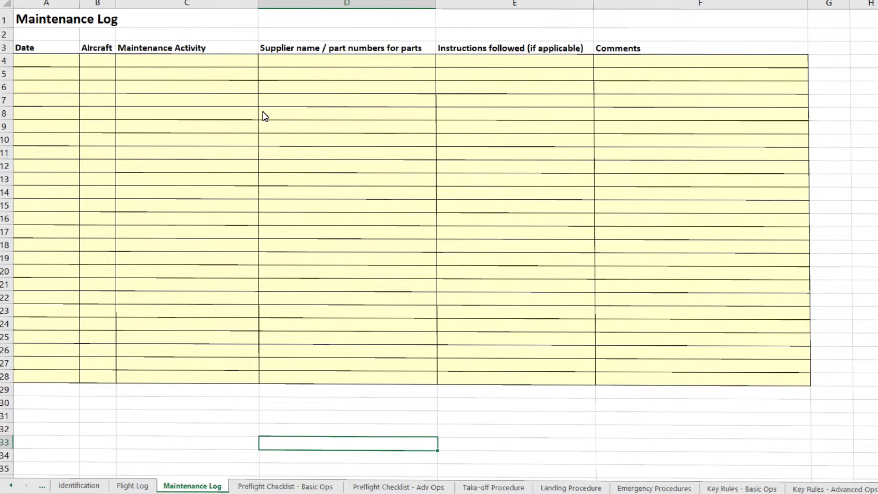
{"action": "left_click", "coordinate": [54, 64]}
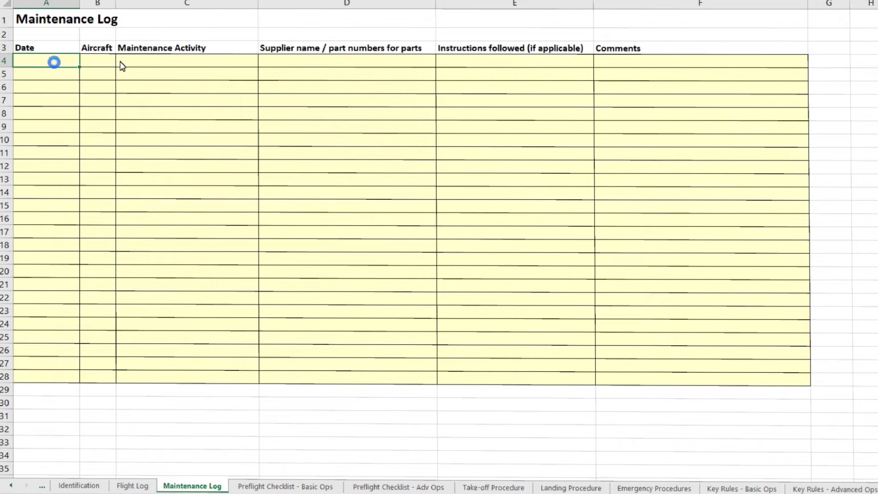
{"action": "left_click", "coordinate": [104, 62]}
{"action": "left_click", "coordinate": [164, 59]}
{"action": "left_click", "coordinate": [293, 68]}
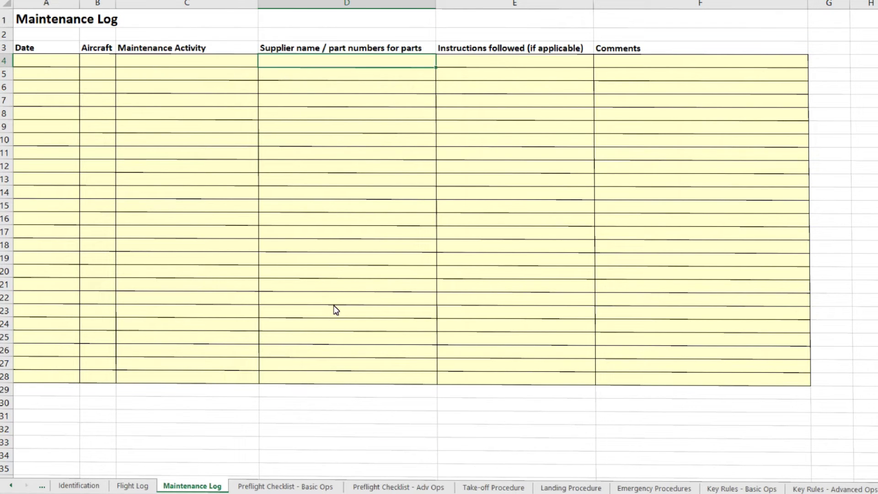
{"action": "left_click", "coordinate": [306, 486]}
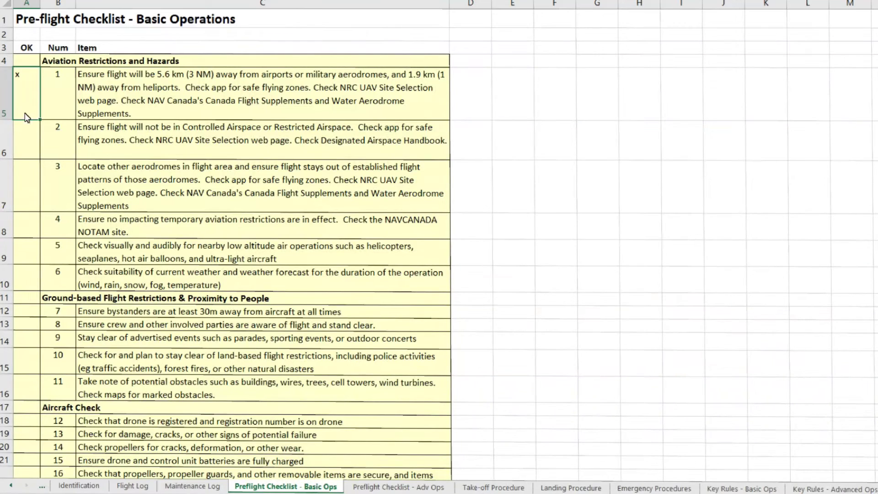
Step: Put x marks in the OK cells for checklist items 2 through 5
{"action": "left_click", "coordinate": [28, 101]}
{"action": "left_click", "coordinate": [25, 136]}
{"action": "type", "text": "x"}
{"action": "left_click", "coordinate": [32, 185]}
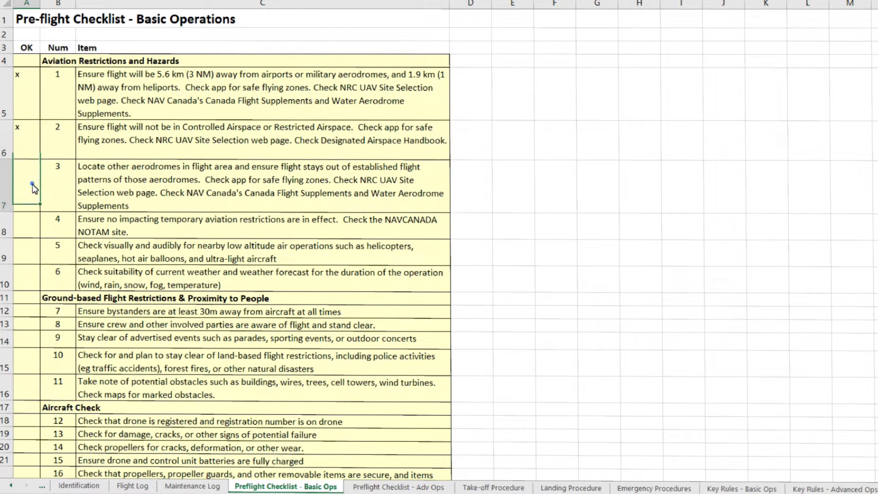
{"action": "type", "text": "x"}
{"action": "left_click", "coordinate": [31, 218]}
{"action": "type", "text": "x"}
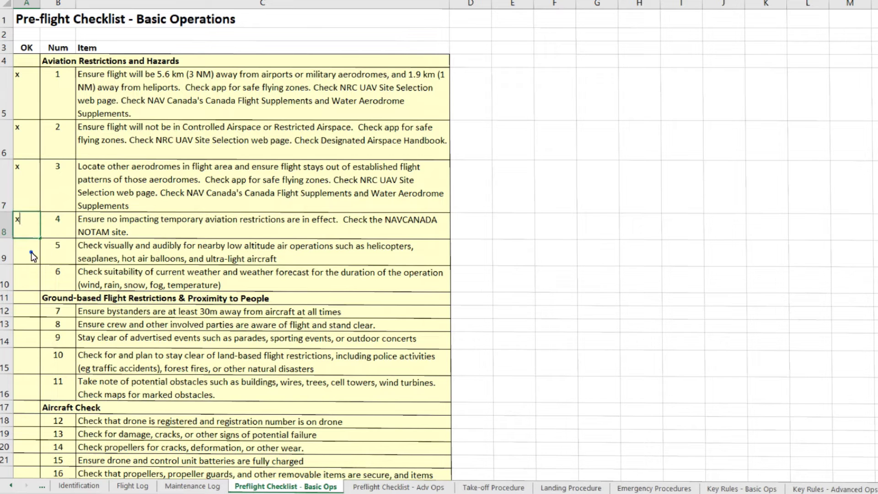
{"action": "left_click", "coordinate": [30, 251]}
{"action": "type", "text": "x"}
{"action": "left_click", "coordinate": [40, 280]}
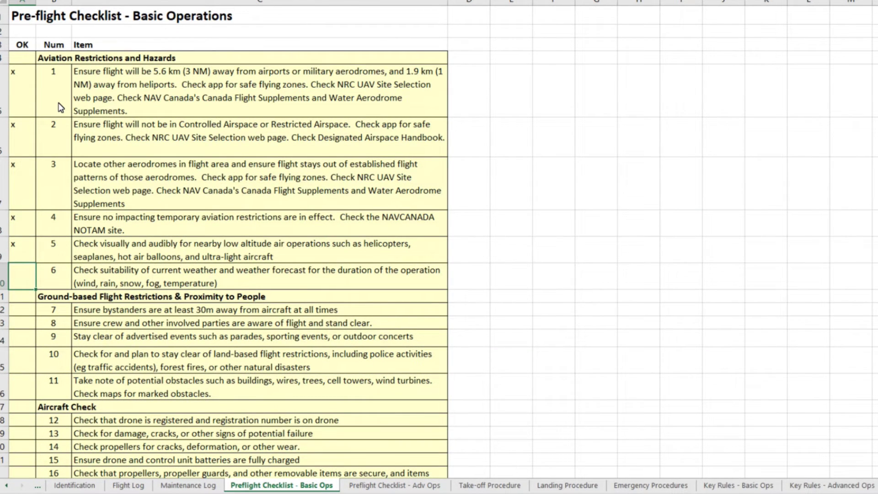
Step: Select the OK cells for items 1 to 9 and clear their x marks from the context menu
{"action": "left_click_drag", "start_coordinate": [21, 97], "coordinate": [17, 347]}
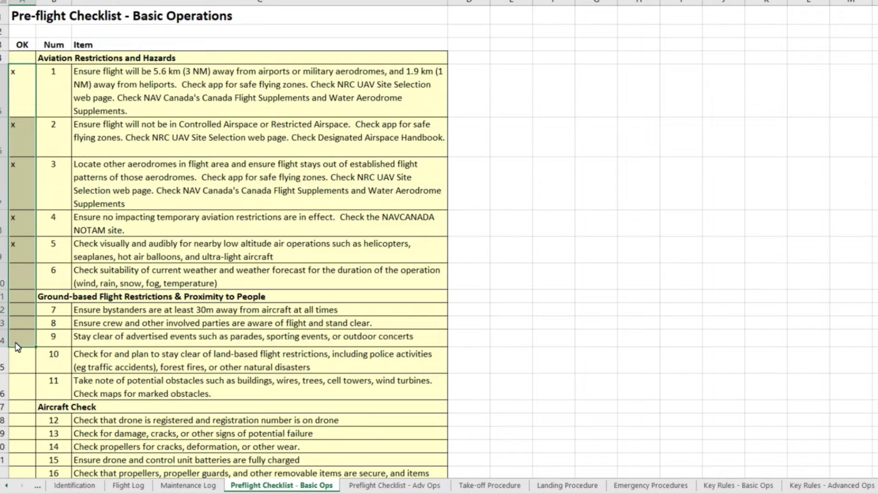
{"action": "right_click", "coordinate": [23, 254]}
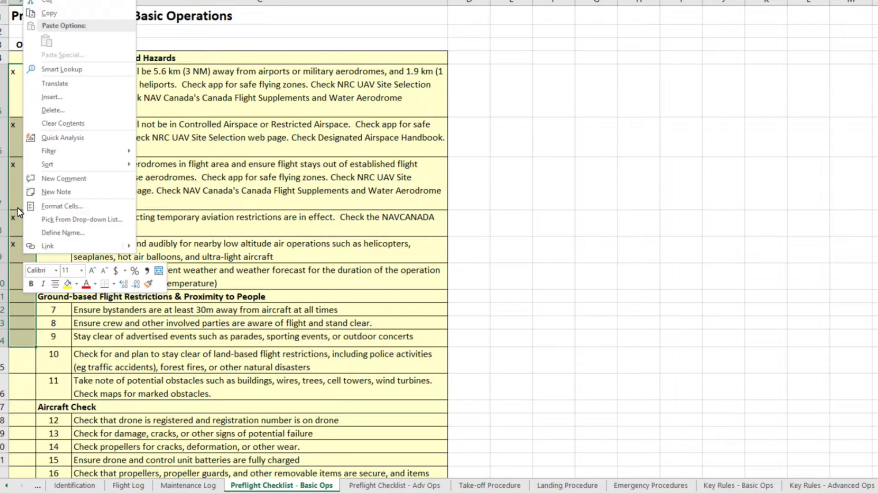
{"action": "left_click", "coordinate": [64, 124]}
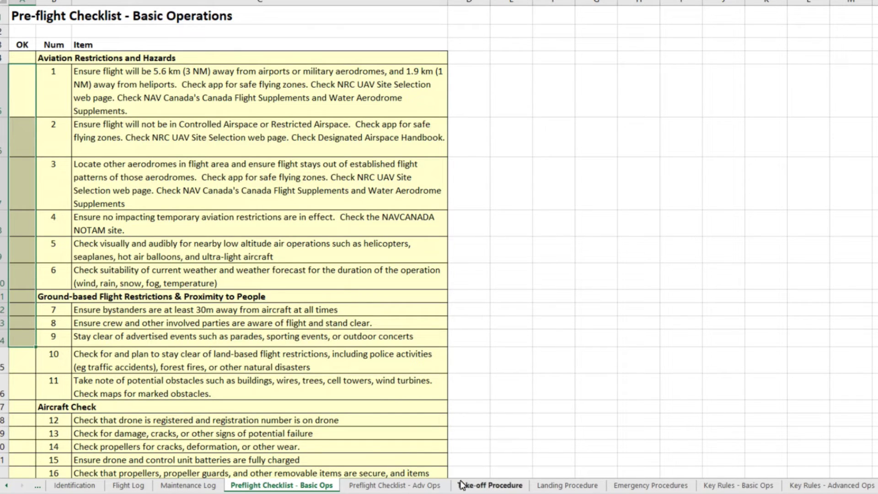
{"action": "left_click", "coordinate": [512, 373]}
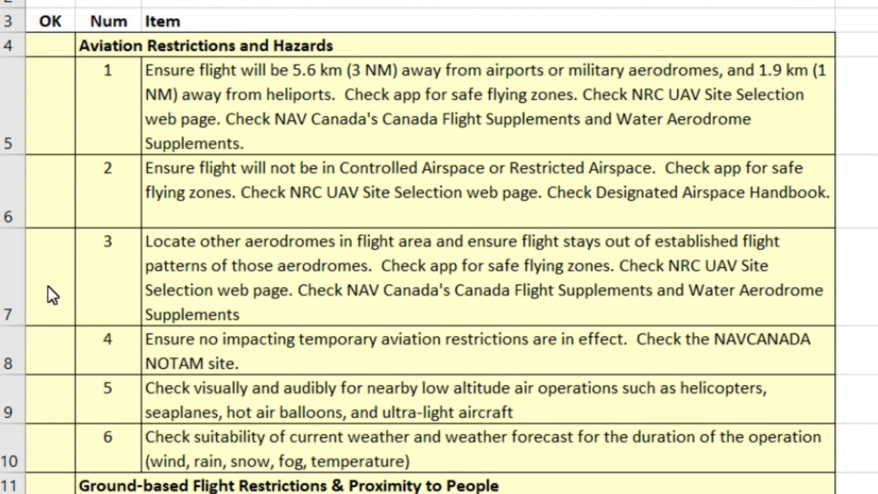
{"action": "left_click", "coordinate": [21, 284]}
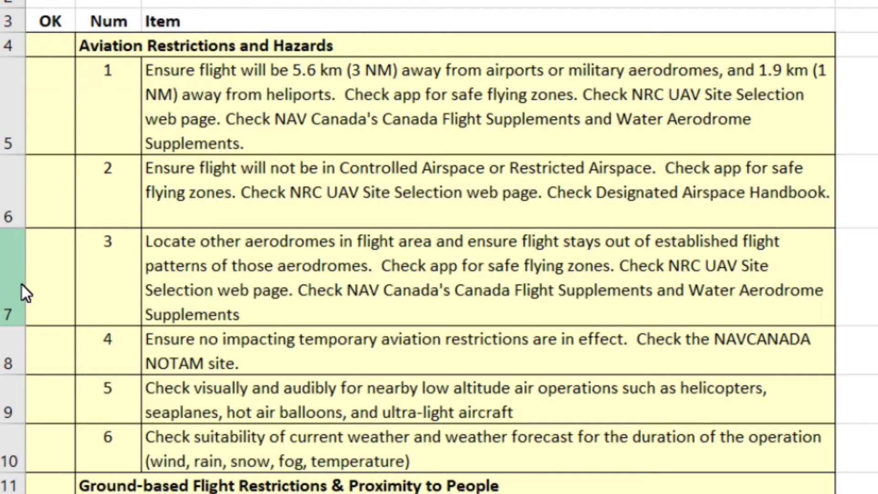
Step: Insert a new empty row above checklist item 3 at row 7
{"action": "left_click", "coordinate": [21, 283]}
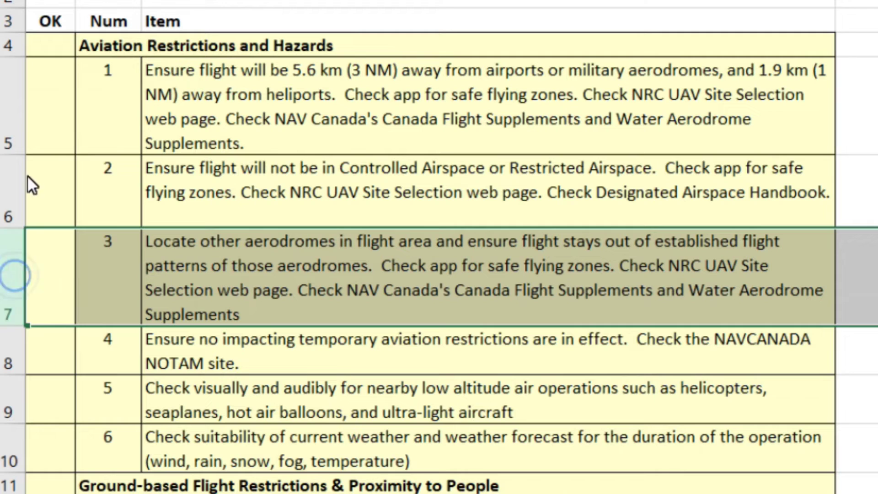
{"action": "right_click", "coordinate": [15, 273]}
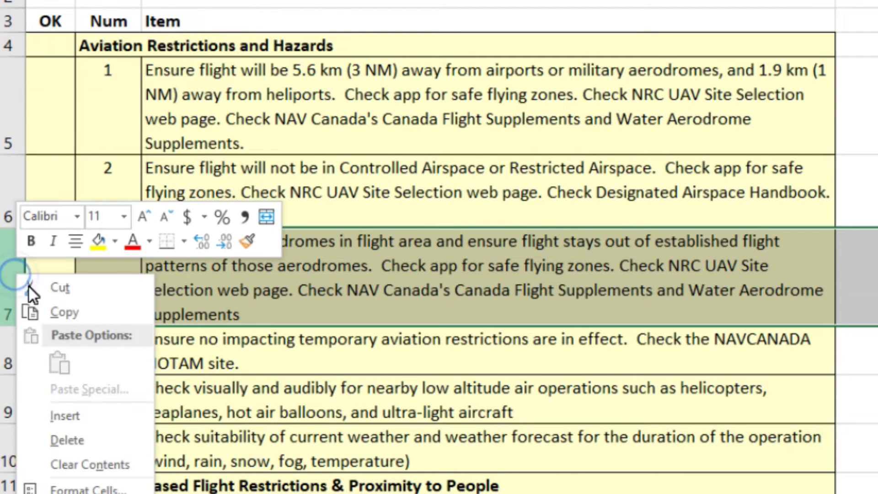
{"action": "left_click", "coordinate": [70, 419]}
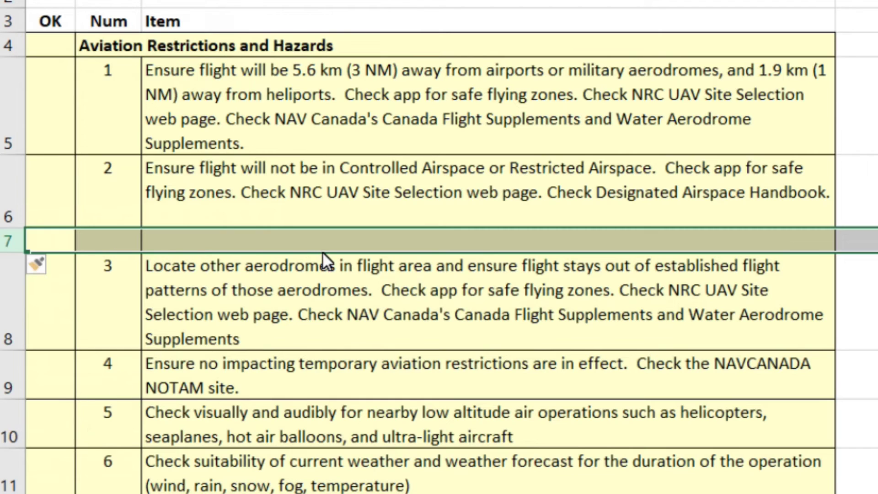
Step: Enter the item text "Check for UFO's in visual range." in C7
{"action": "left_click", "coordinate": [229, 240]}
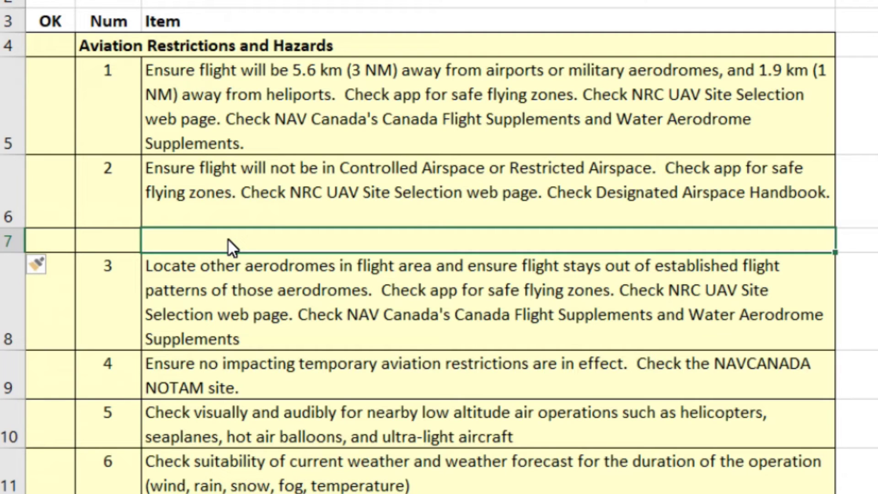
{"action": "type", "text": "Check"}
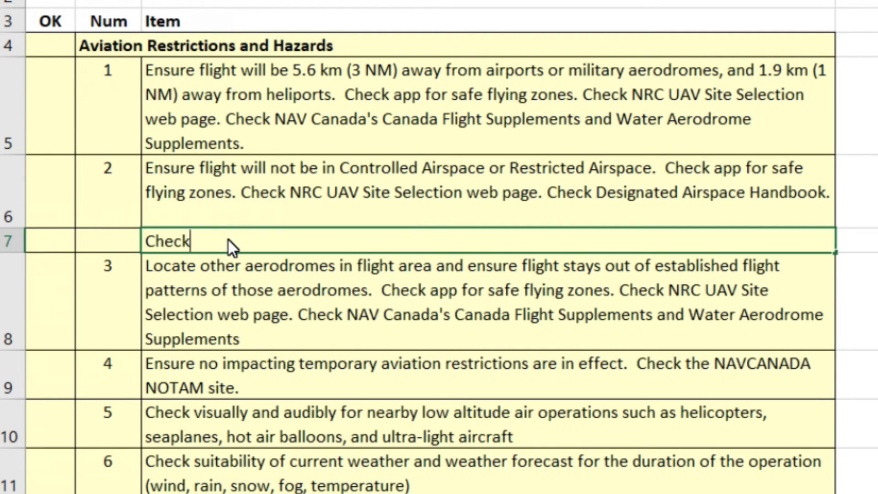
{"action": "type", "text": " for UFO's i"}
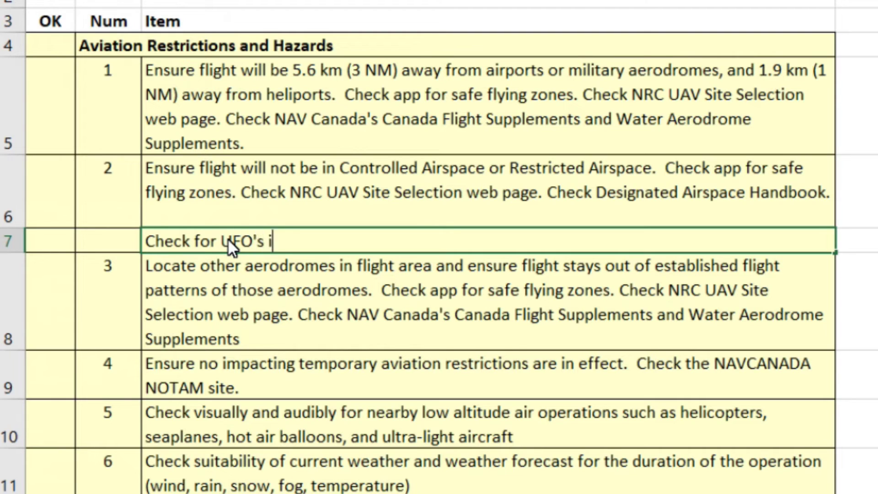
{"action": "type", "text": "n visua"}
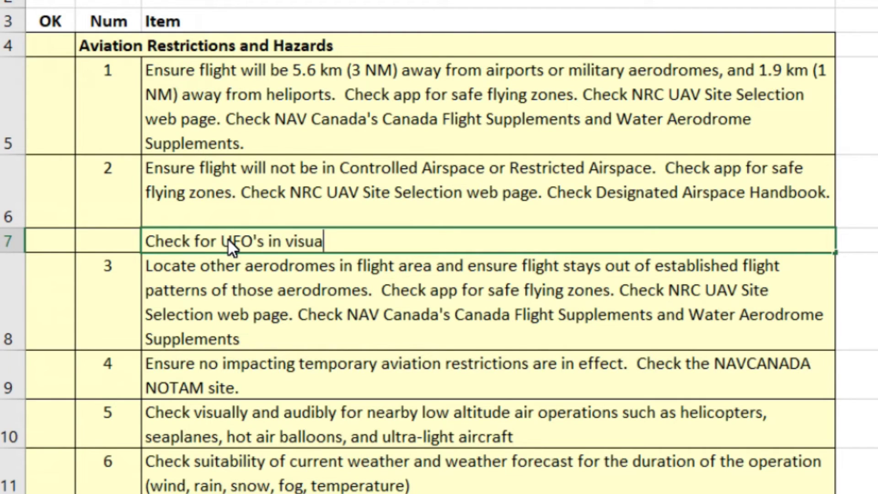
{"action": "type", "text": "l range."}
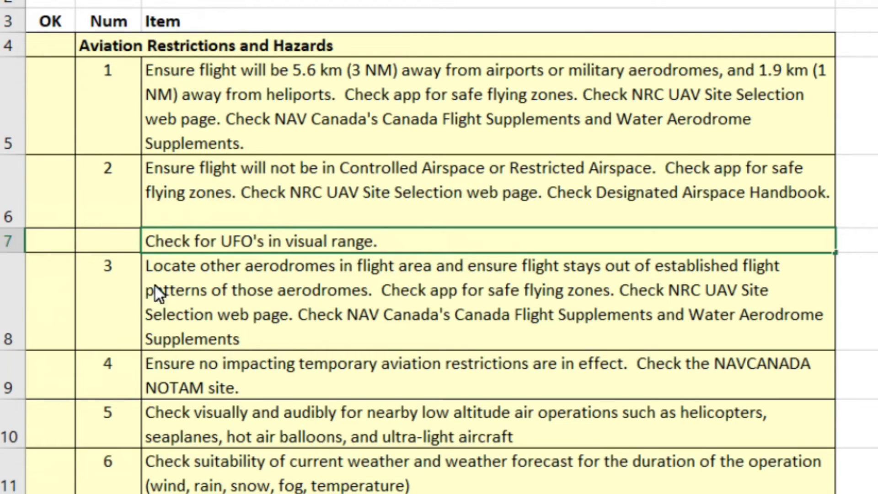
Step: Number the new UFO checklist item 3 in B7
{"action": "left_click", "coordinate": [106, 243]}
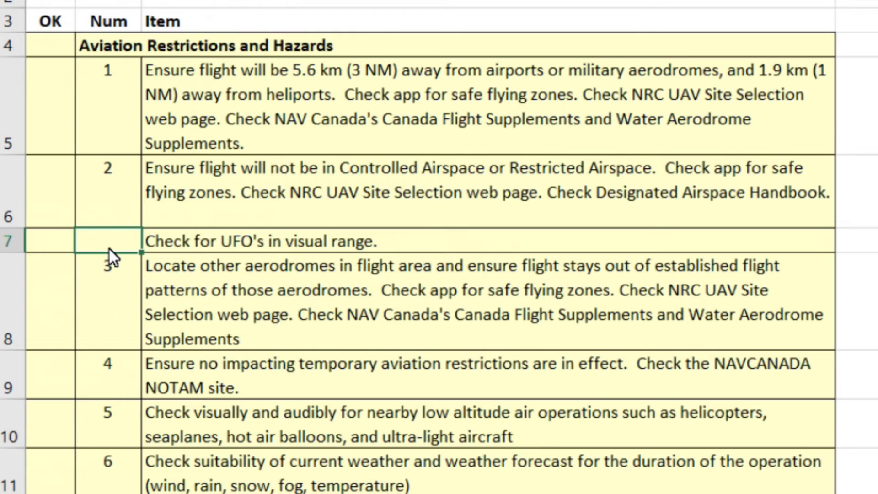
{"action": "type", "text": "3"}
{"action": "left_click", "coordinate": [97, 297]}
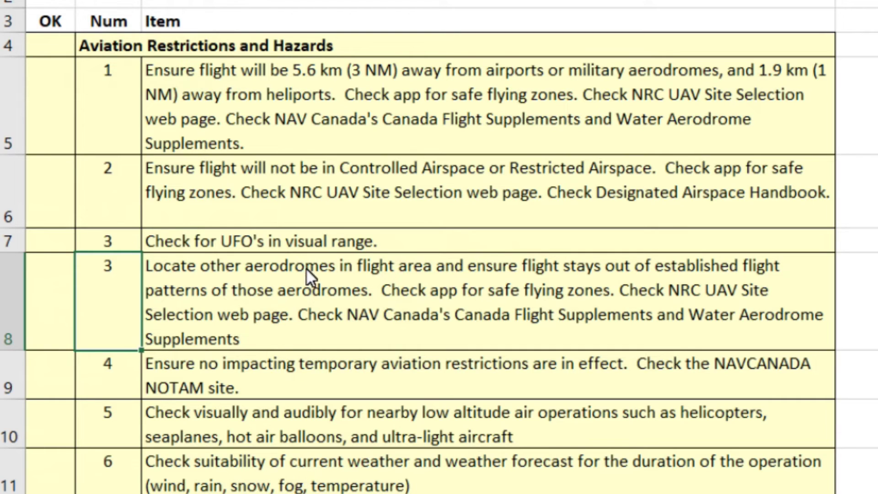
Step: Delete the entire UFO checklist row 7
{"action": "left_click", "coordinate": [213, 239]}
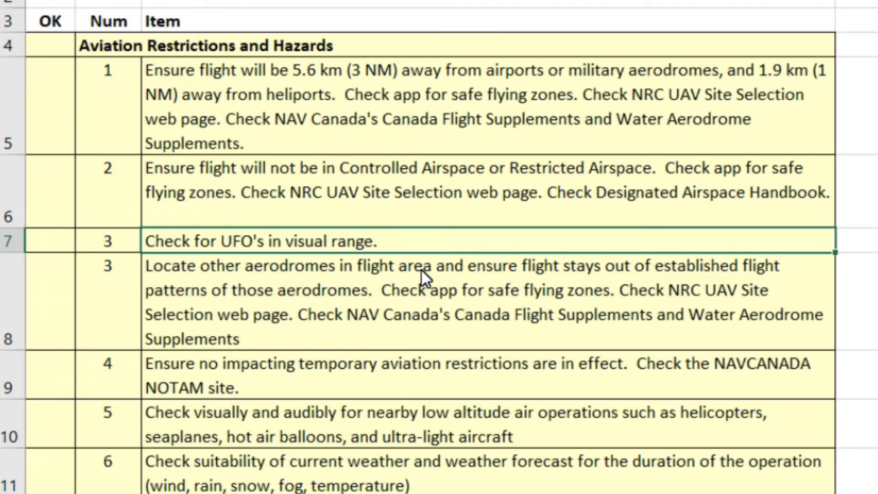
{"action": "left_click", "coordinate": [14, 242]}
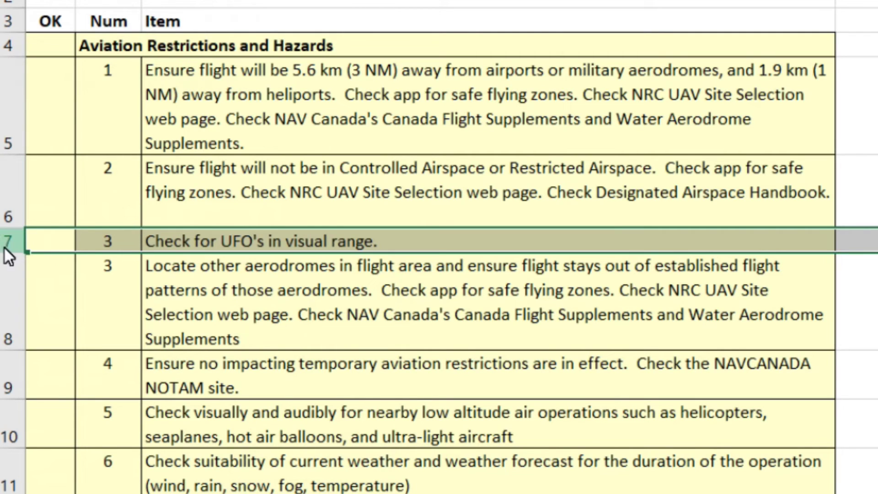
{"action": "right_click", "coordinate": [13, 240]}
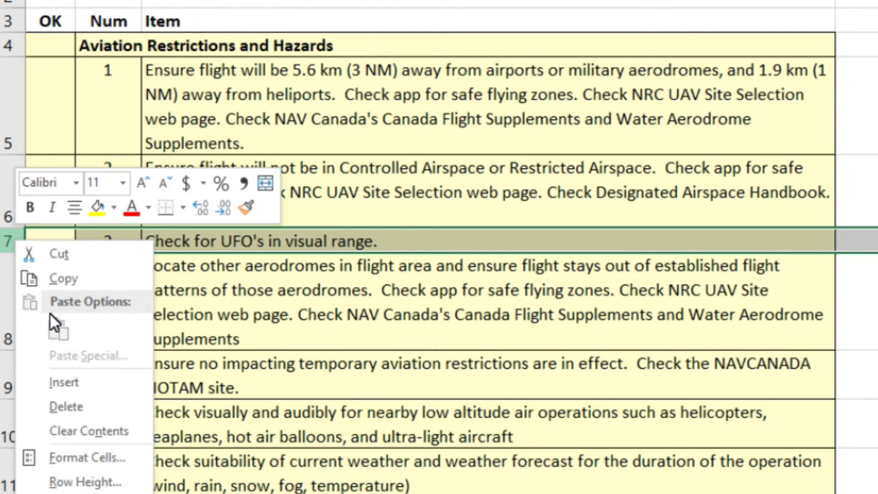
{"action": "left_click", "coordinate": [66, 406]}
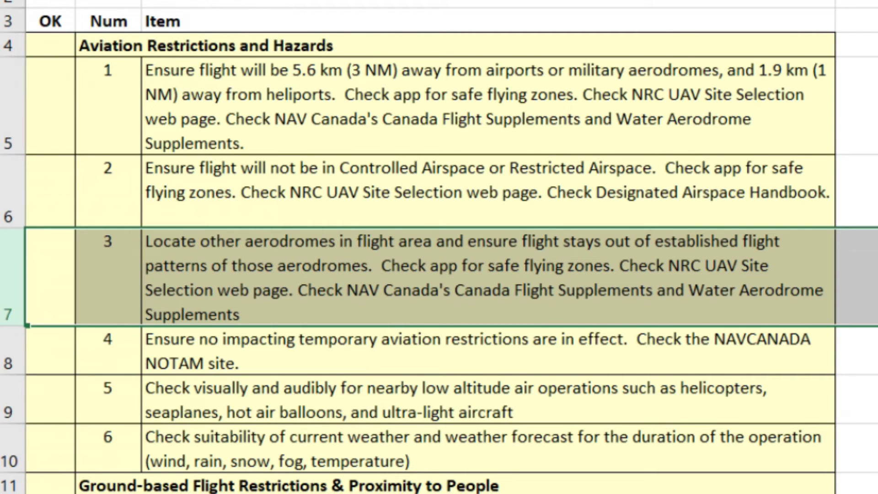
{"action": "left_click", "coordinate": [238, 350]}
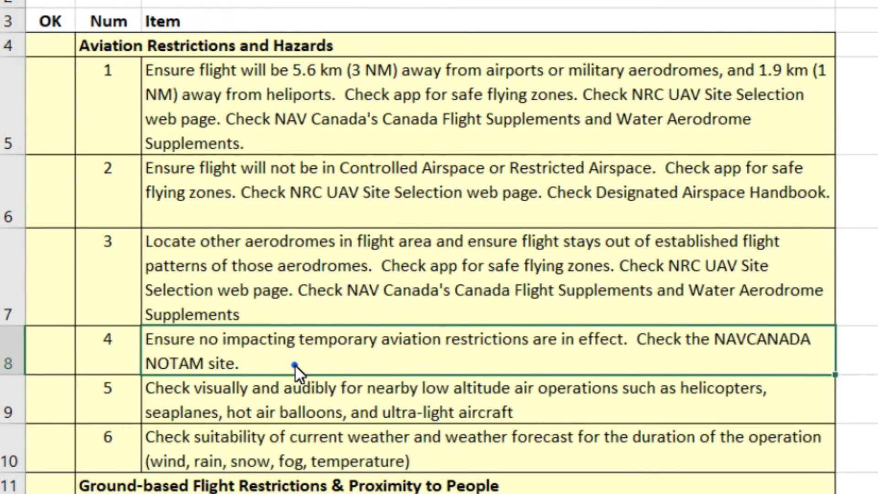
{"action": "left_click", "coordinate": [255, 364]}
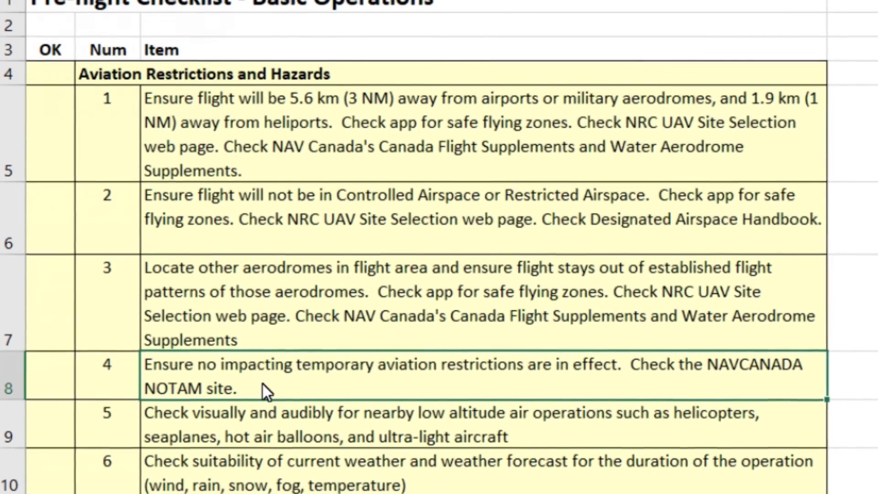
{"action": "double_click", "coordinate": [262, 385]}
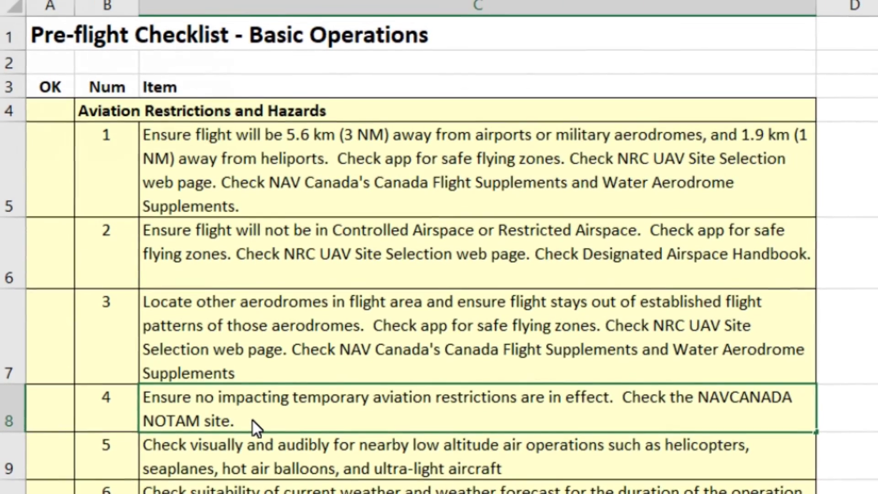
{"action": "type", "text": "http://"}
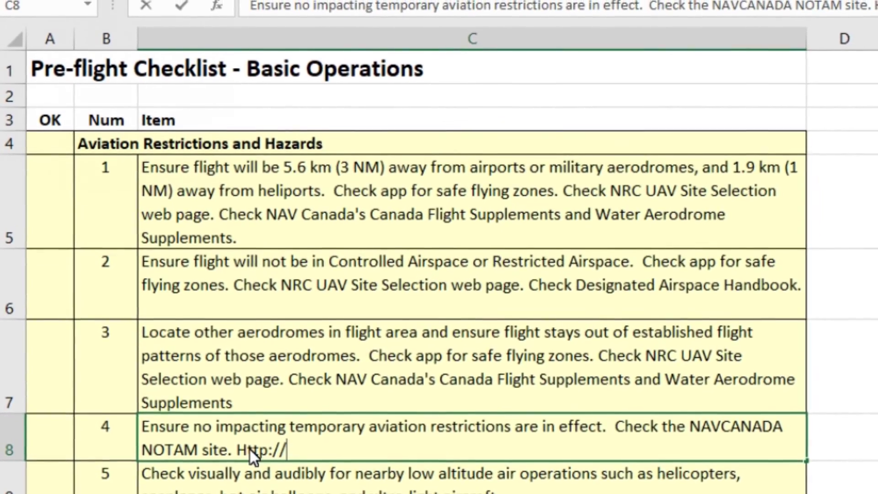
{"action": "type", "text": "whatever it is"}
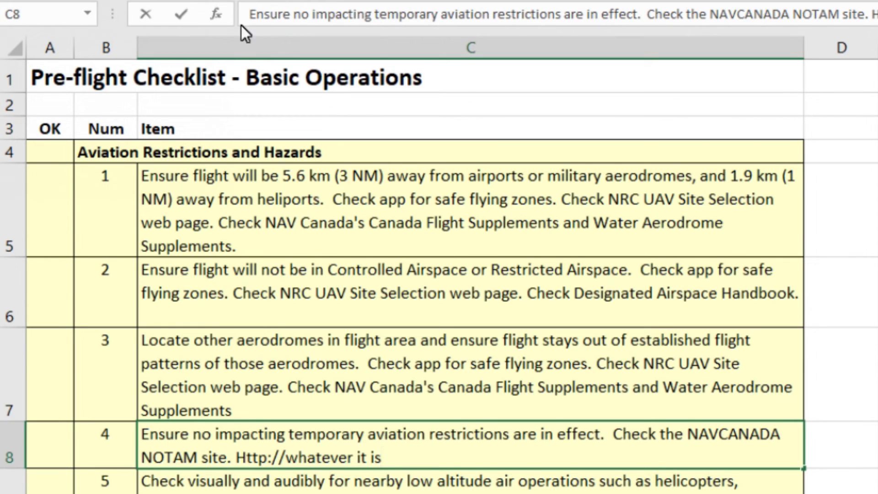
{"action": "left_click", "coordinate": [147, 14]}
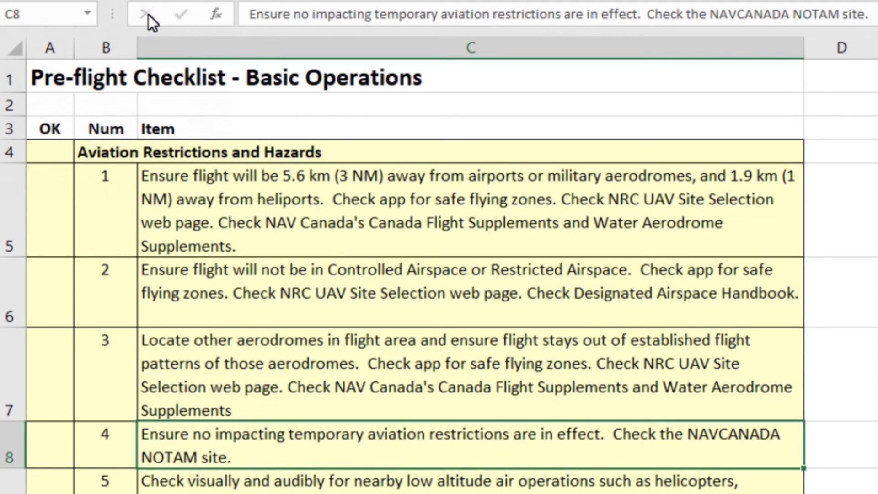
{"action": "key", "text": "Down"}
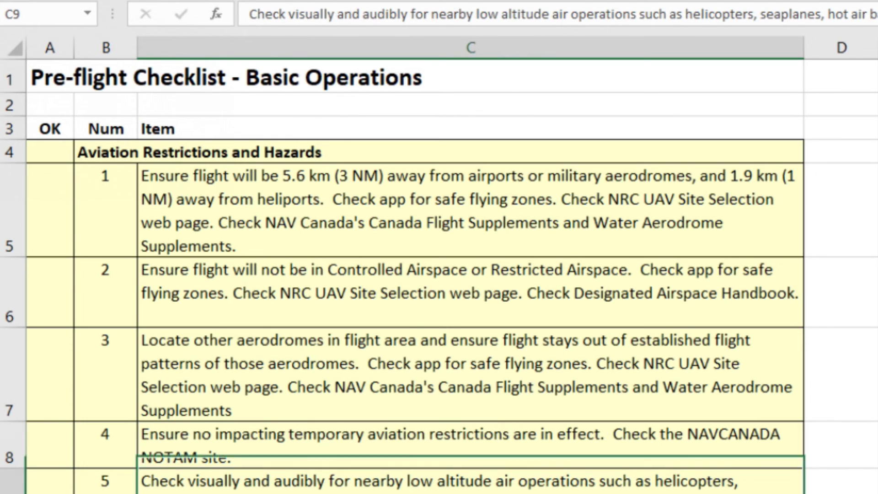